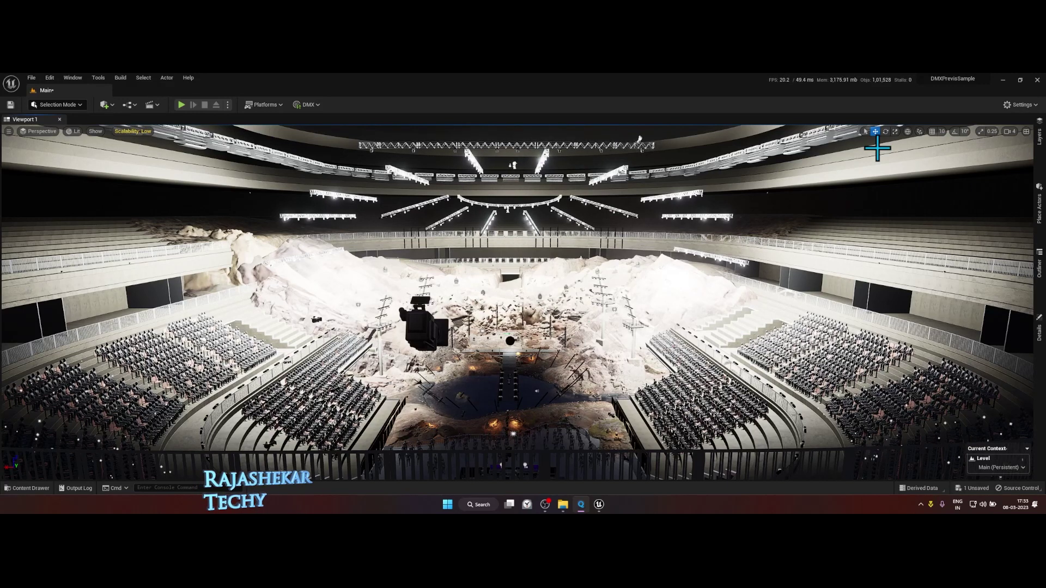
Find the PostProcessVolume via an Outliner 'pos' search and set Min and Max EV100 to 2
left_click(1038, 268)
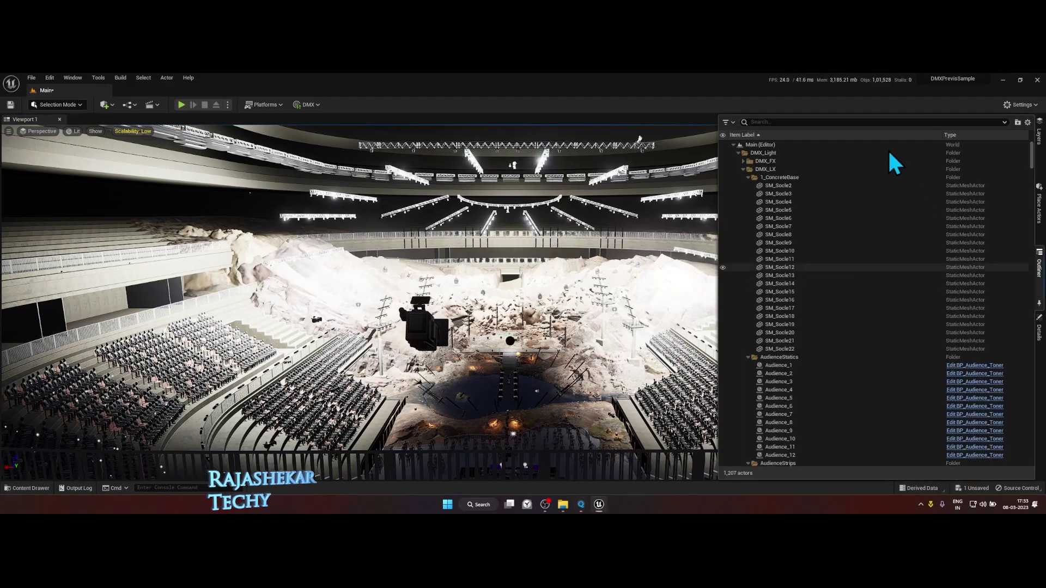
left_click(802, 122)
type("pos")
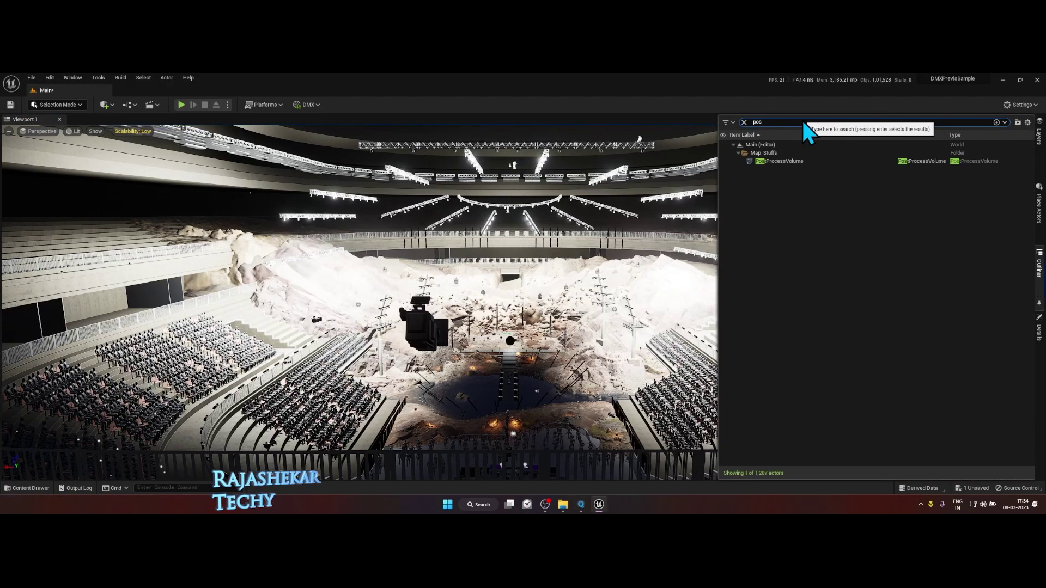
left_click(783, 162)
left_click(1038, 329)
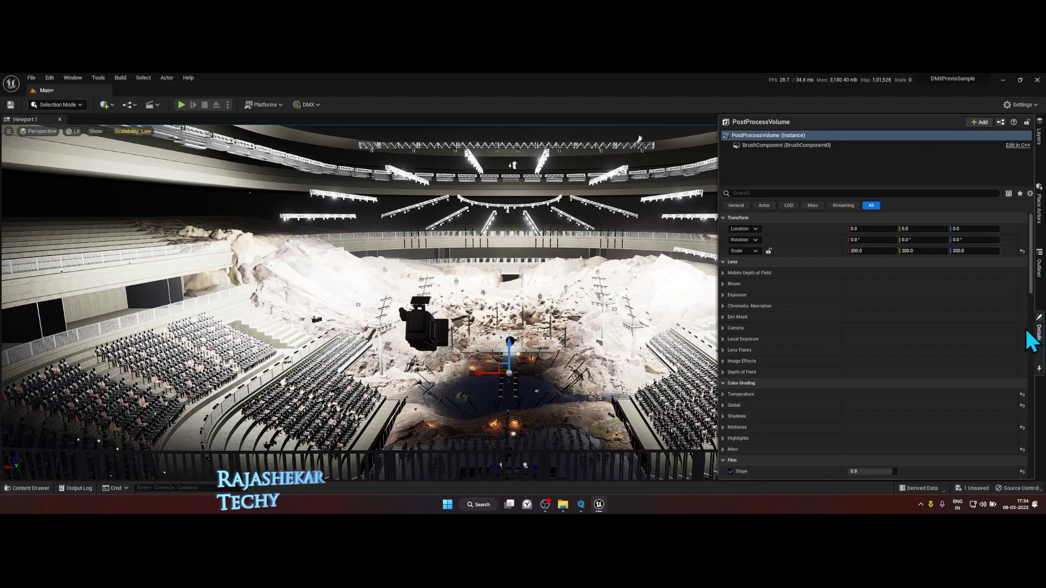
left_click(744, 192)
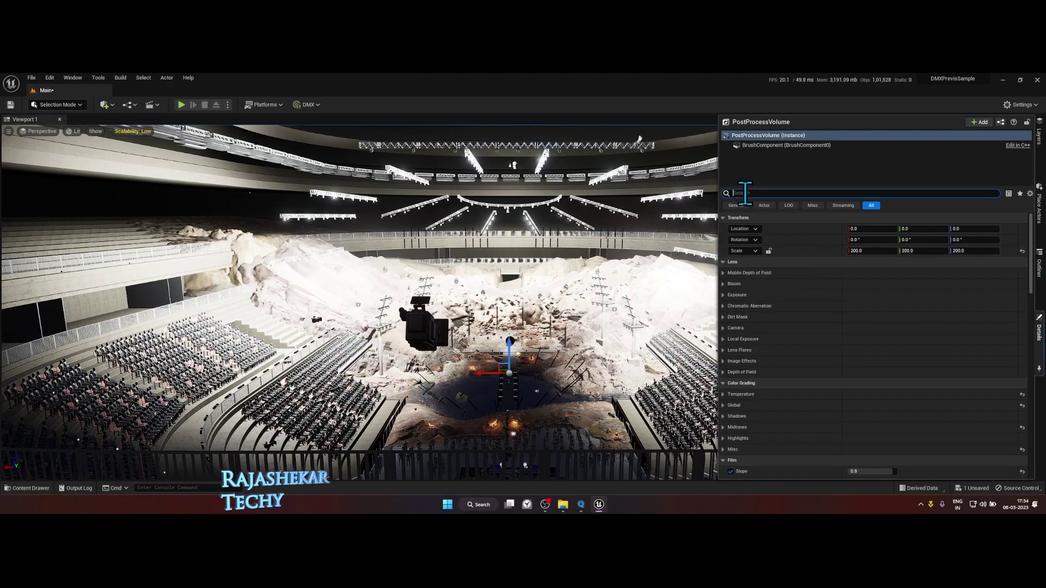
type("ev")
left_click(856, 240)
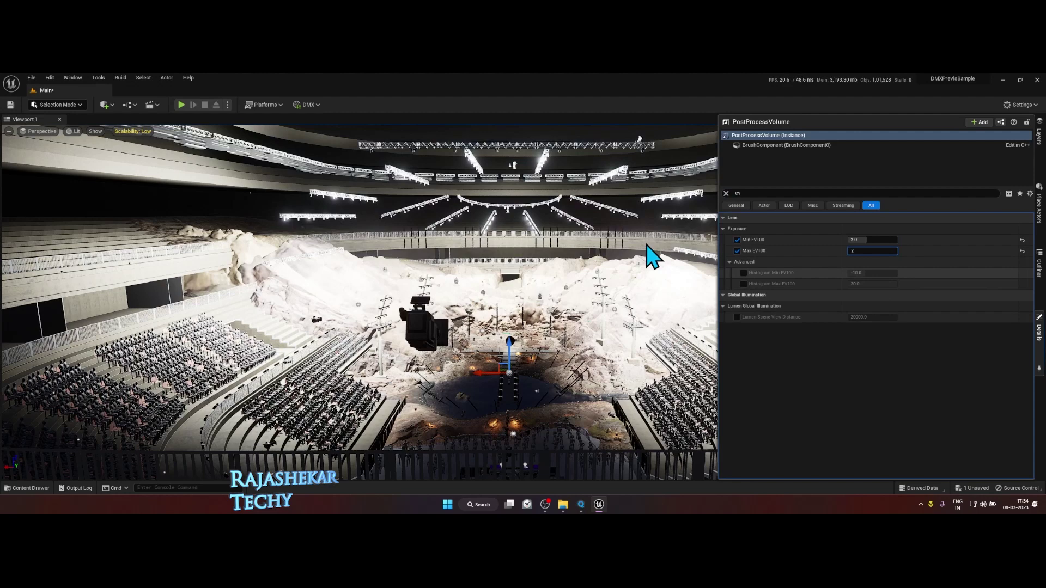
left_click(651, 248)
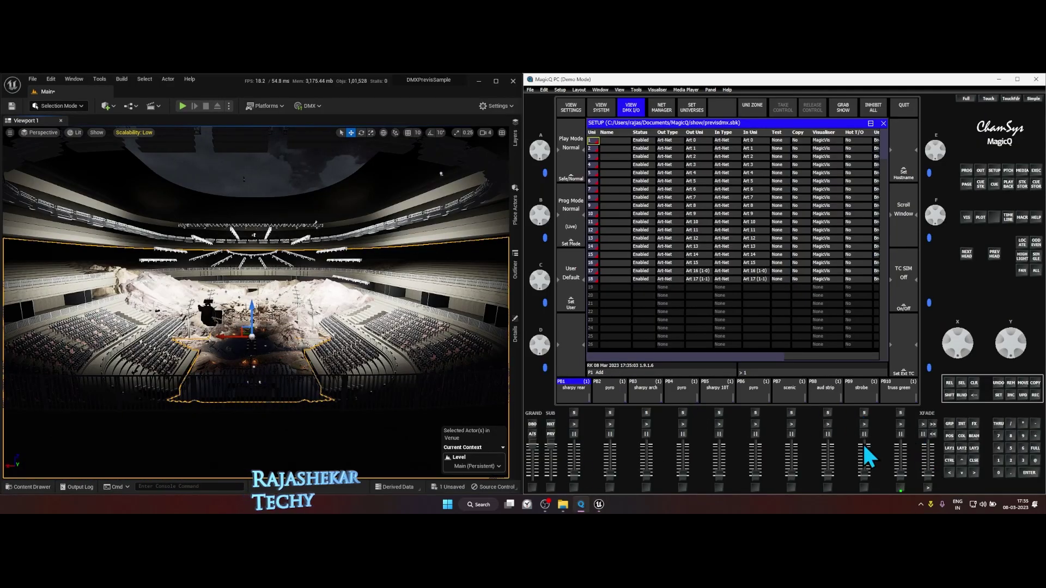
Fire the PB9 strobe playback to flash the arena lights, then pull its fader back to off
left_click(864, 473)
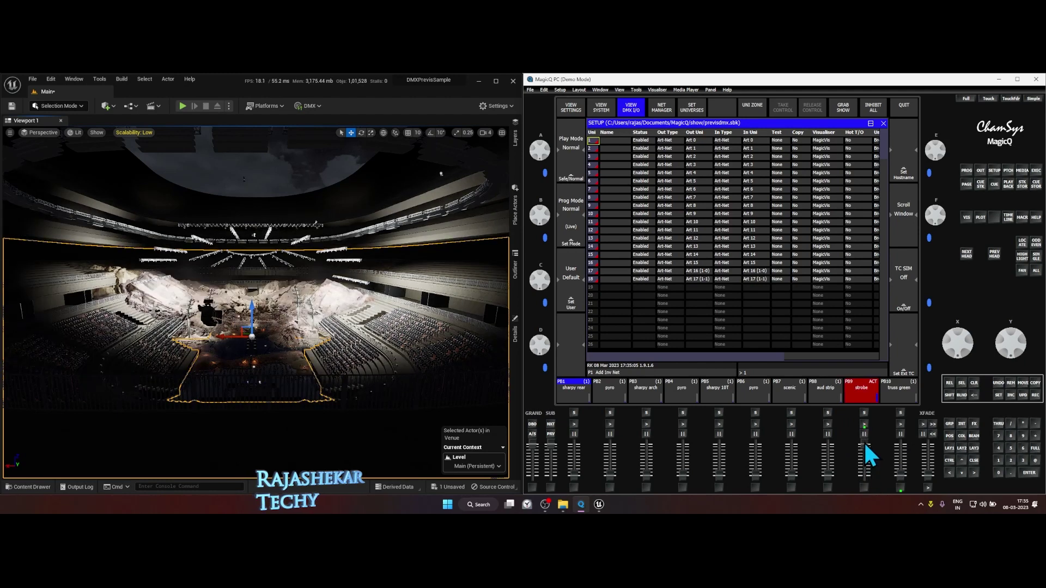
left_click_drag(865, 444, 864, 476)
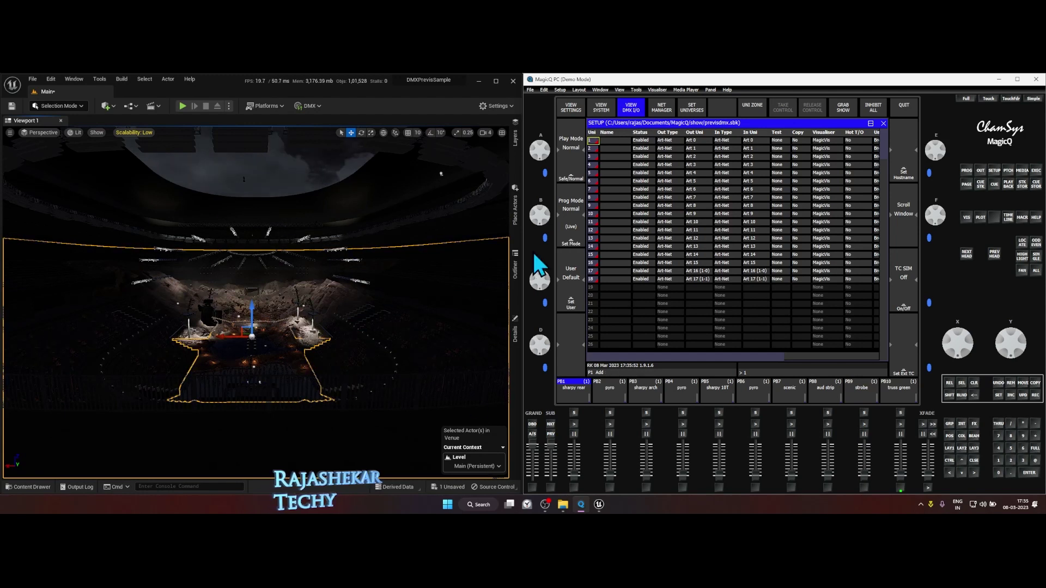
scroll(315, 175, "up", 3)
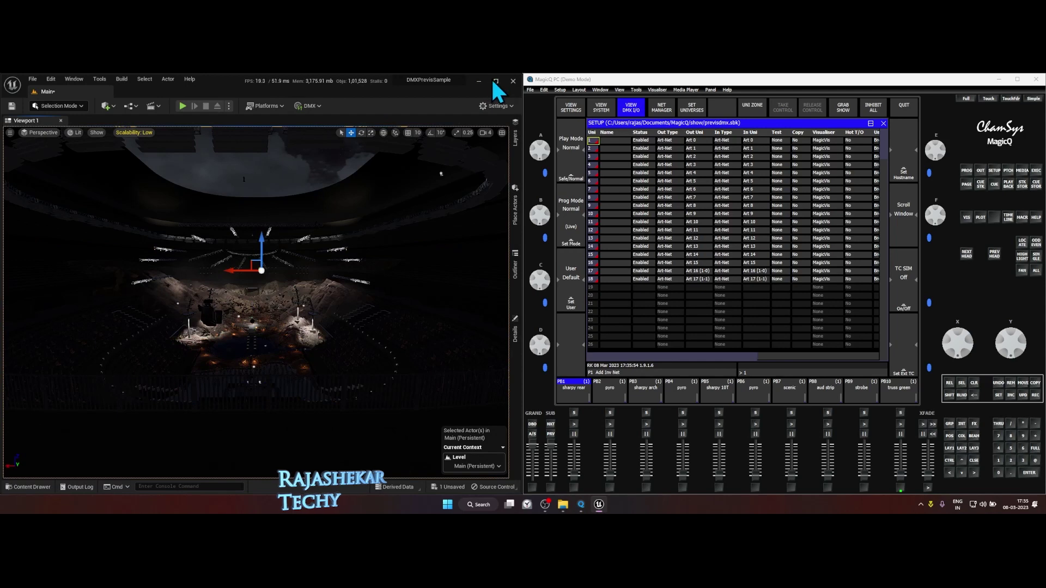
Maximize the Unreal Editor and verify that Receive DMX and Send DMX are both ticked
left_click(494, 80)
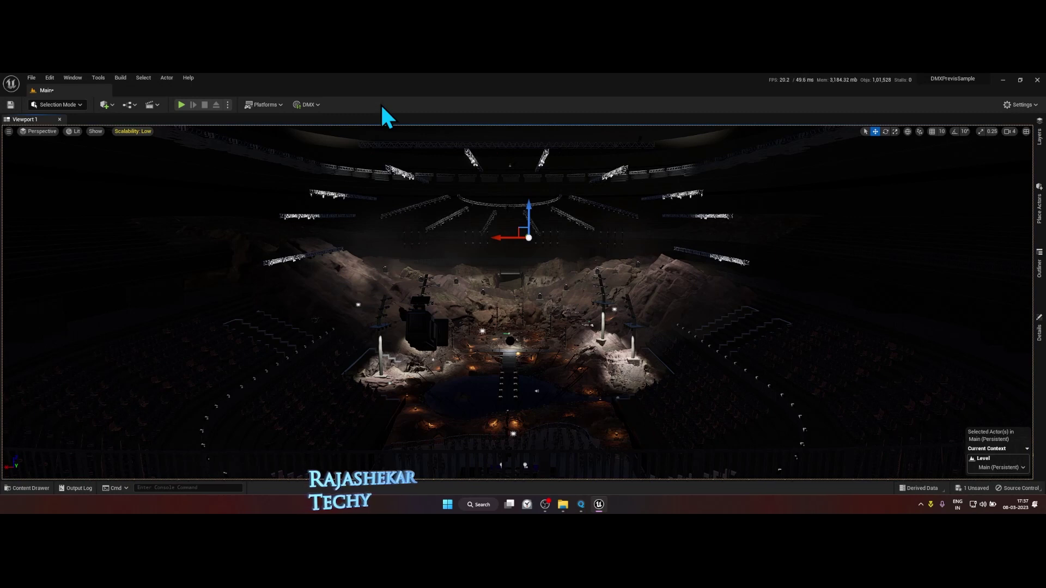
left_click(308, 104)
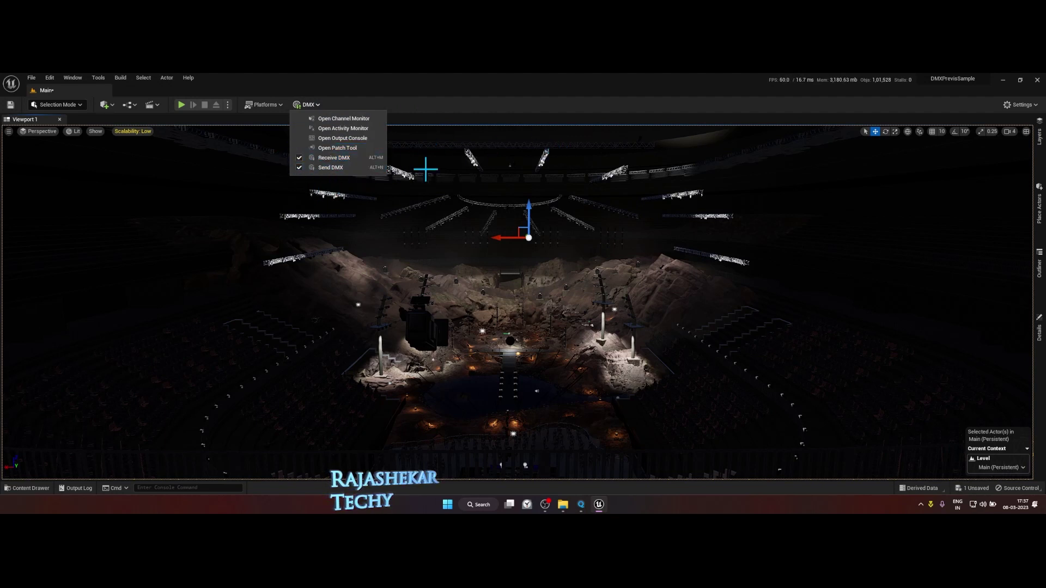
In Project Settings under Plugins > DMX, edit the Art-Net output port's Extern Universe Start
left_click(48, 77)
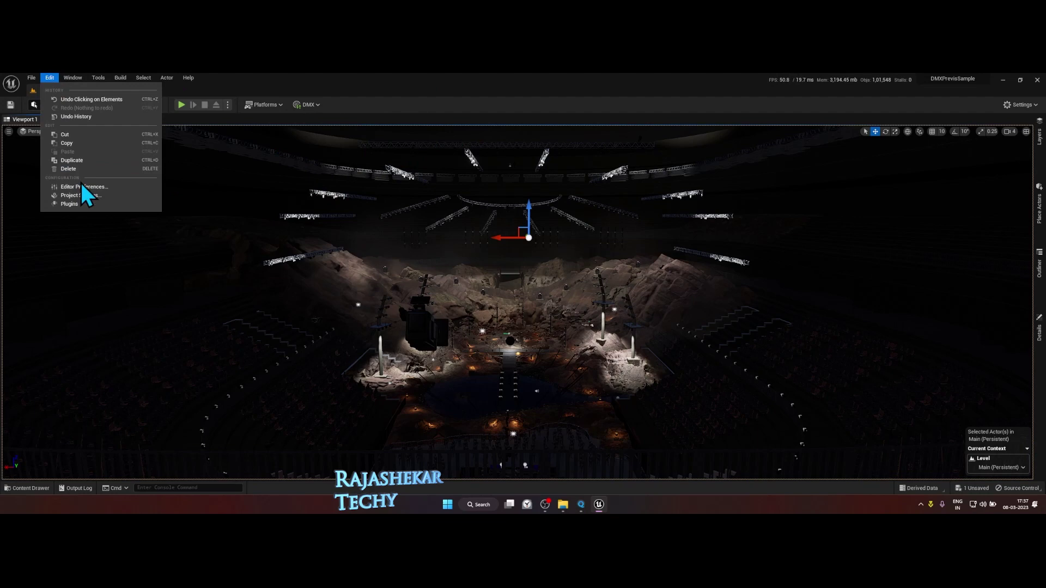
left_click(83, 197)
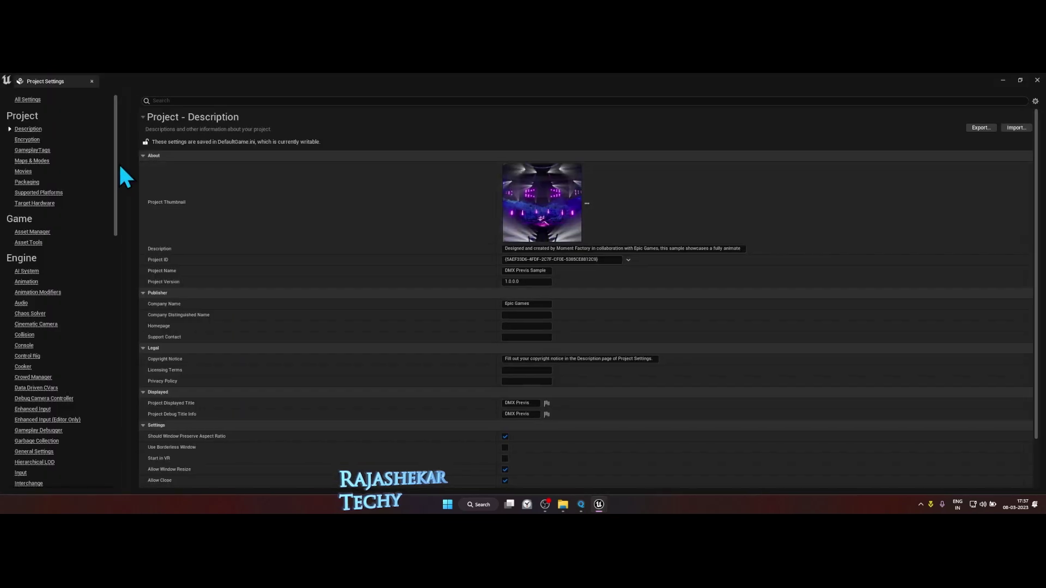
left_click_drag(115, 156, 123, 417)
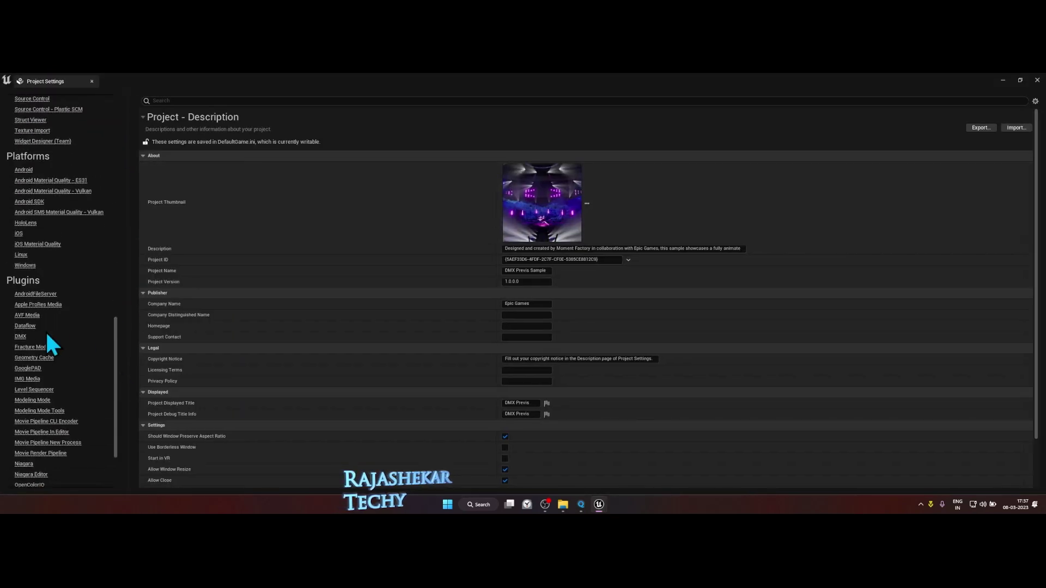
left_click(21, 337)
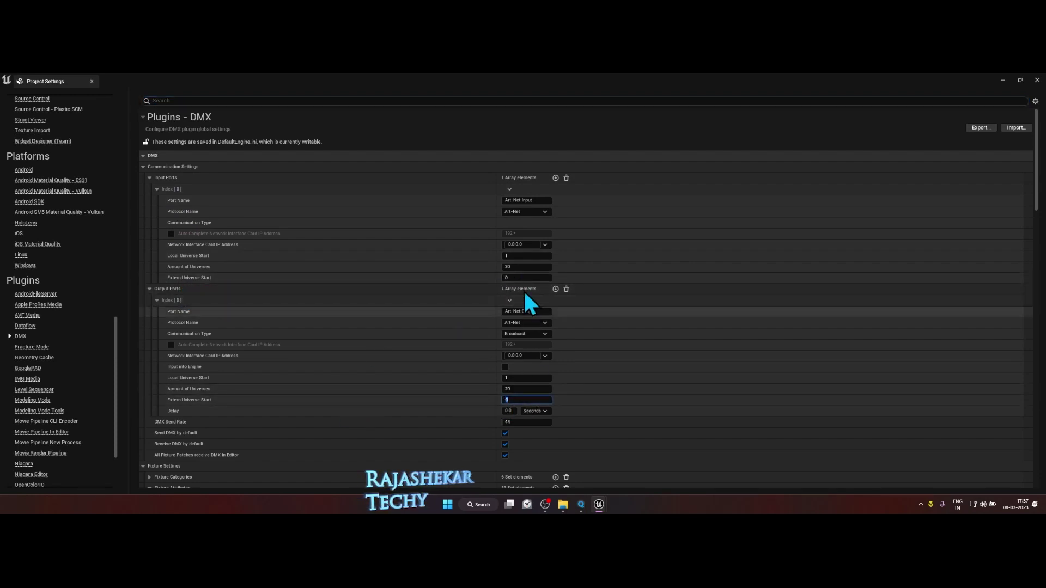
left_click(517, 276)
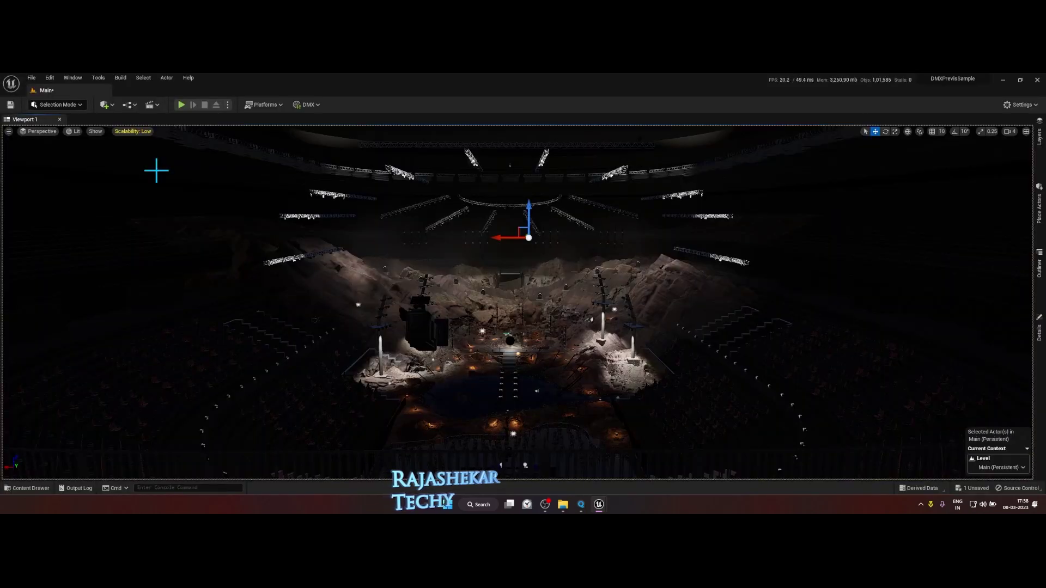
Open the PrevisTut DMX library from the Content Drawer and show its Fixture Types
key("ctrl+space")
double_click(446, 388)
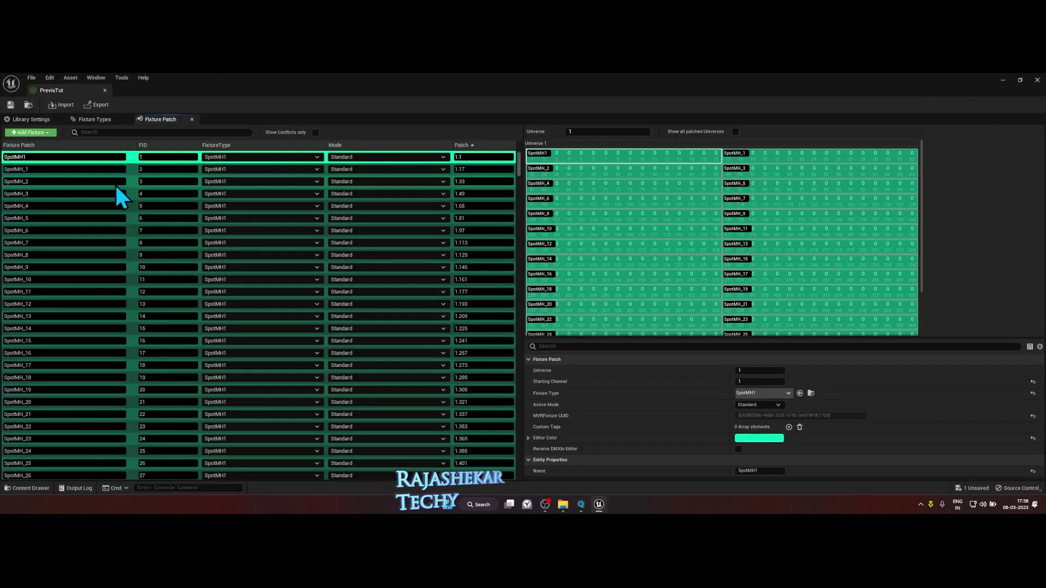
left_click(90, 122)
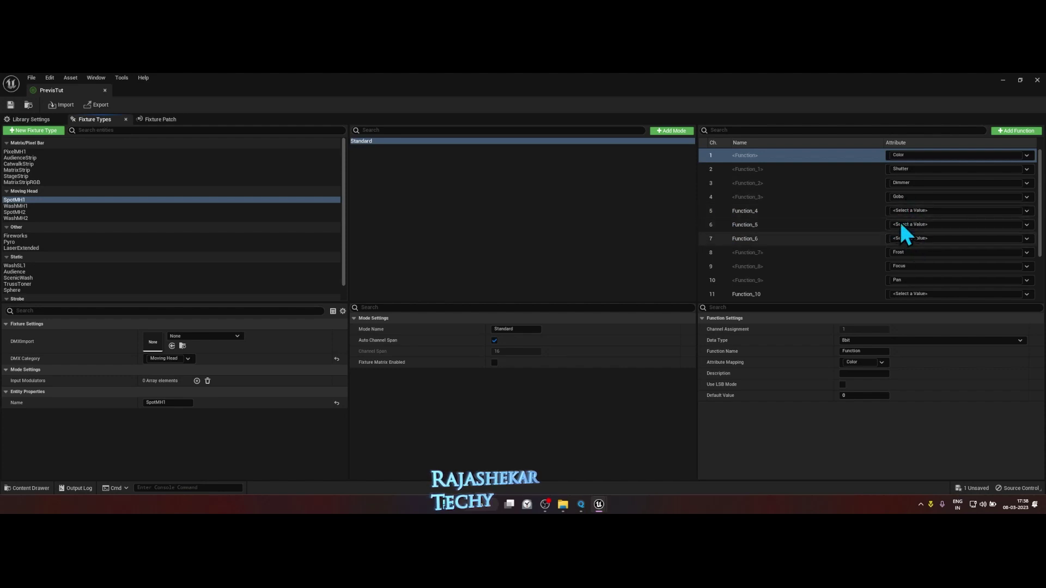
Review the SpotMH1 channel functions, then save the PrevisTut DMX library
scroll(725, 220, "down", 3)
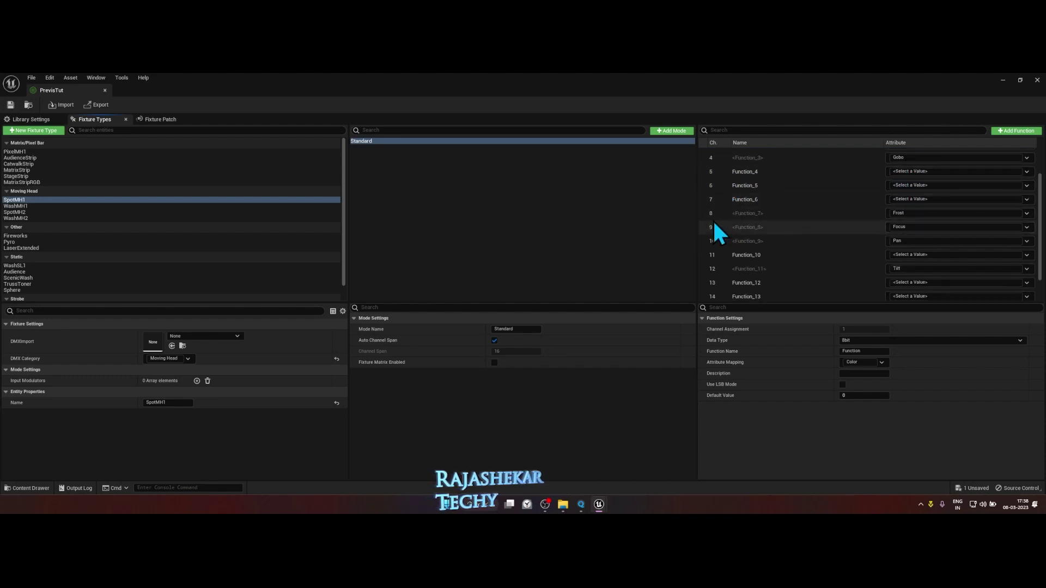
scroll(729, 250, "up", 2)
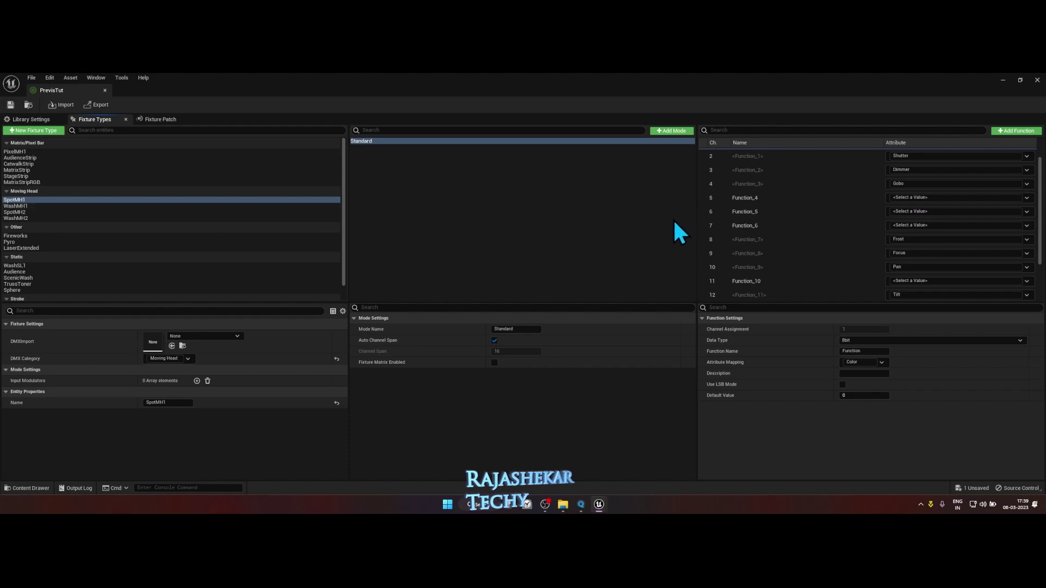
scroll(755, 245, "down", 2)
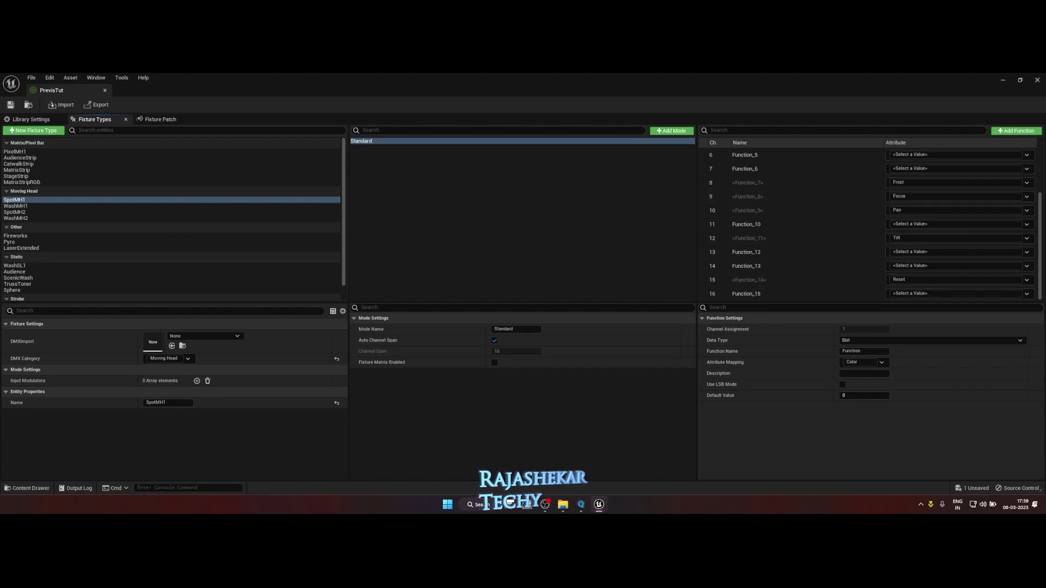
left_click(10, 105)
scroll(734, 240, "up", 3)
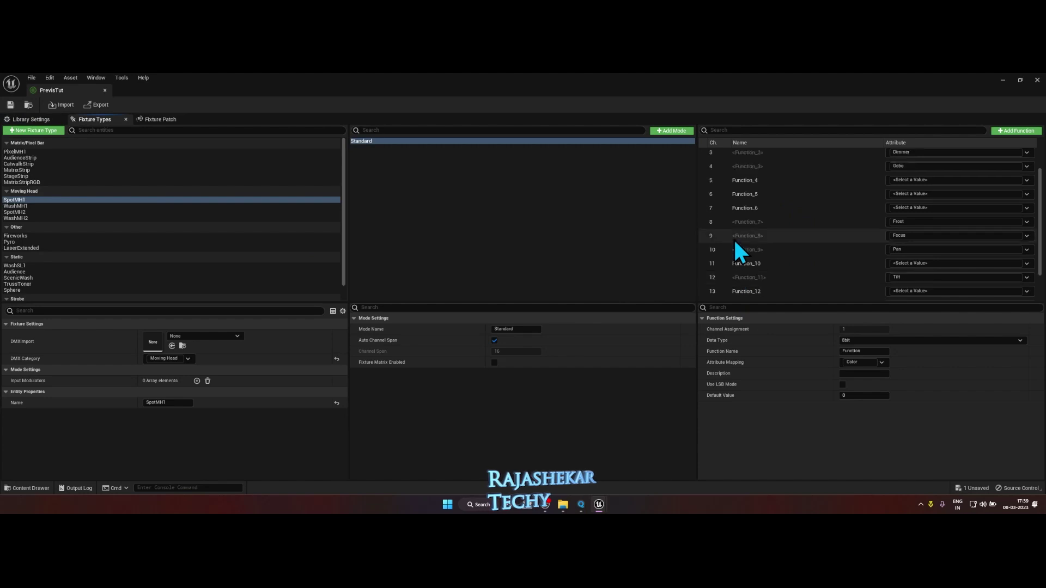
scroll(734, 240, "up", 1)
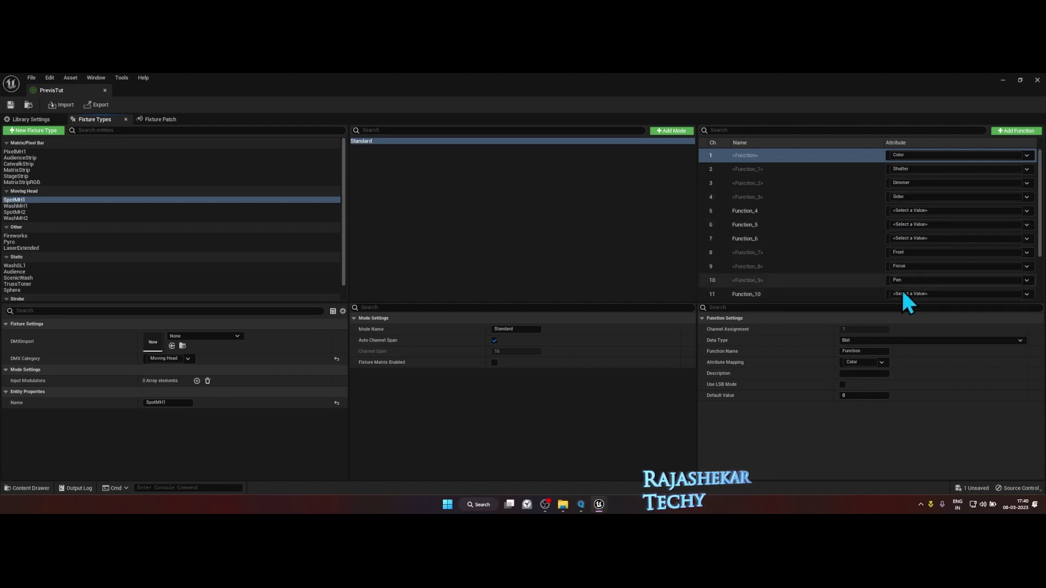
Close the PrevisTut DMX library in Unreal and show MagicQ's DMX I/O universe setup
left_click(817, 238)
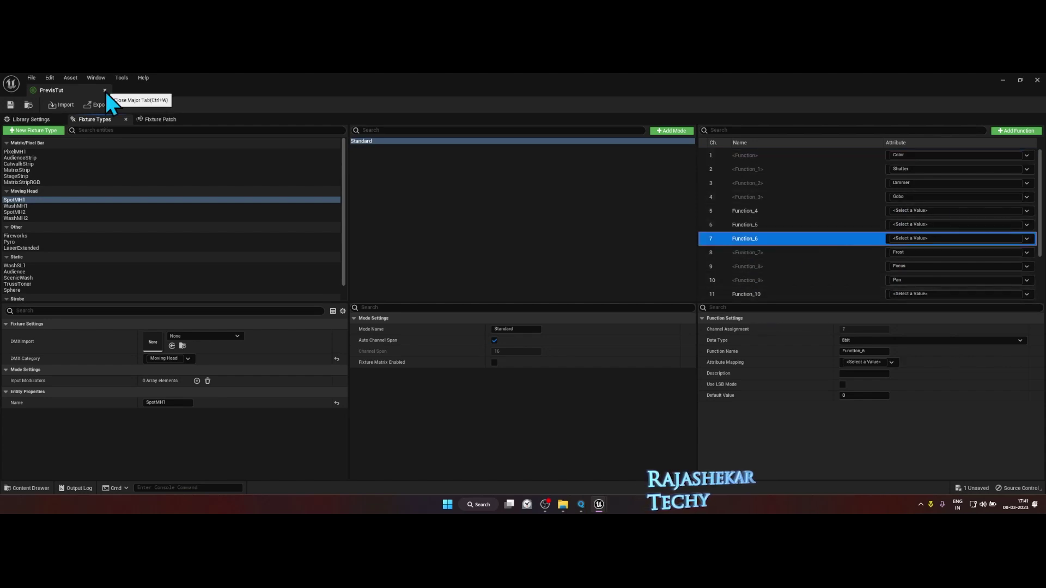
left_click(105, 91)
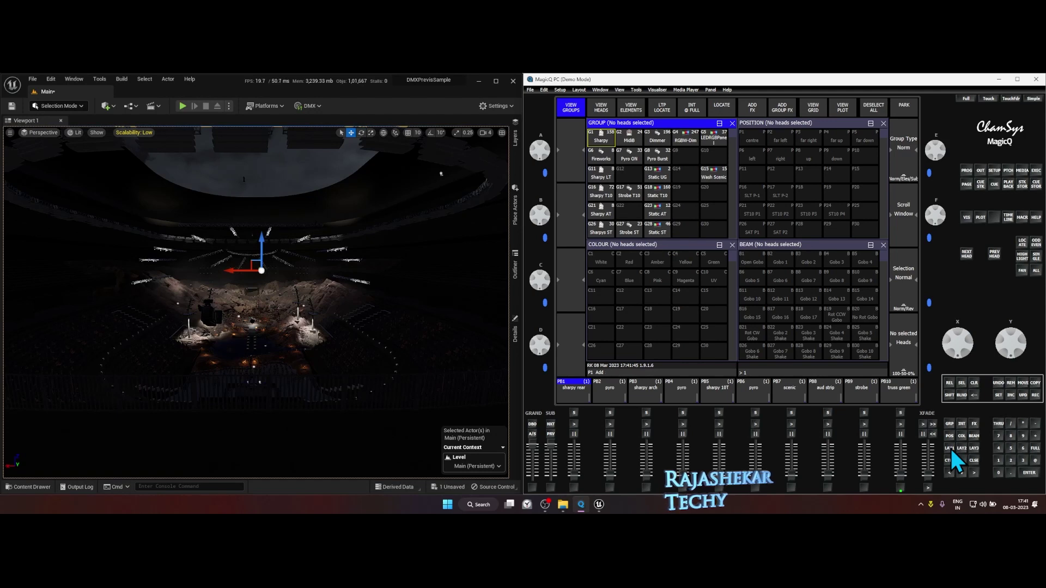
left_click(996, 169)
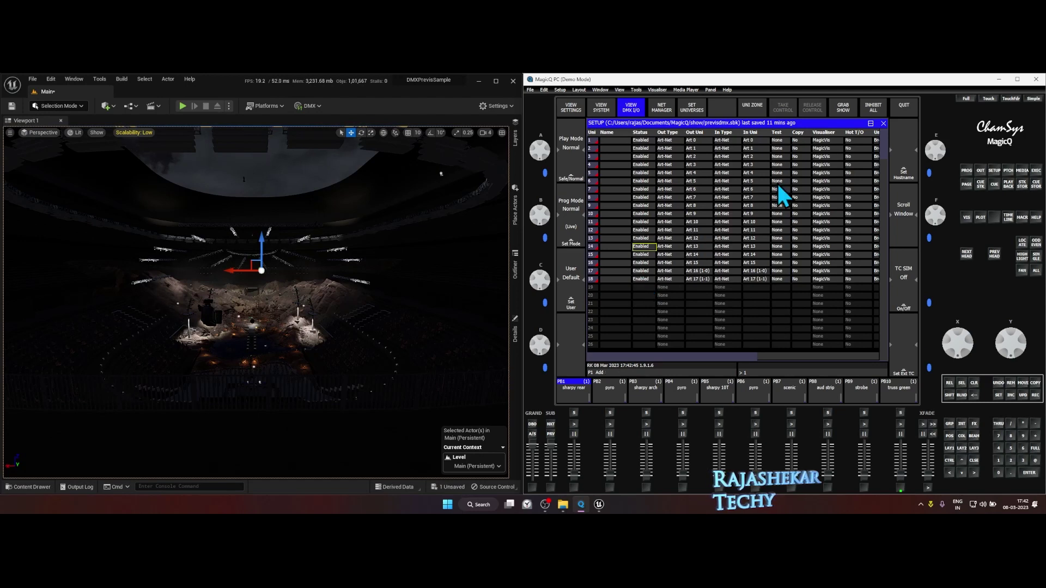
Bring back MagicQ's Group, Position, Colour and Beam windows with LAY1 (VIEW GROUPS)
left_click(949, 448)
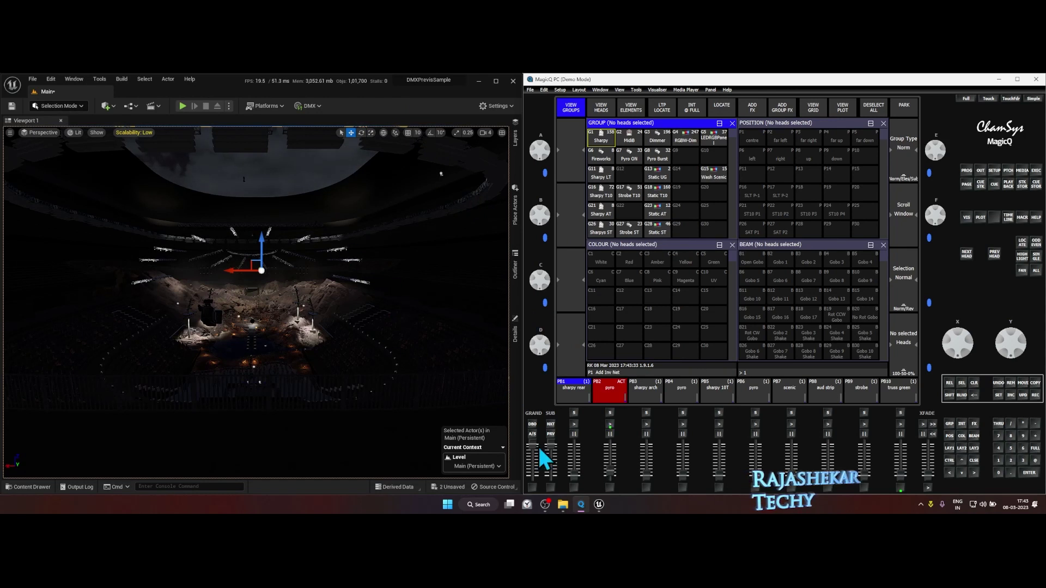
Fire the sharpy rear (PB1) and pyro (PB2) playbacks to trigger their arena lights
left_click(571, 475)
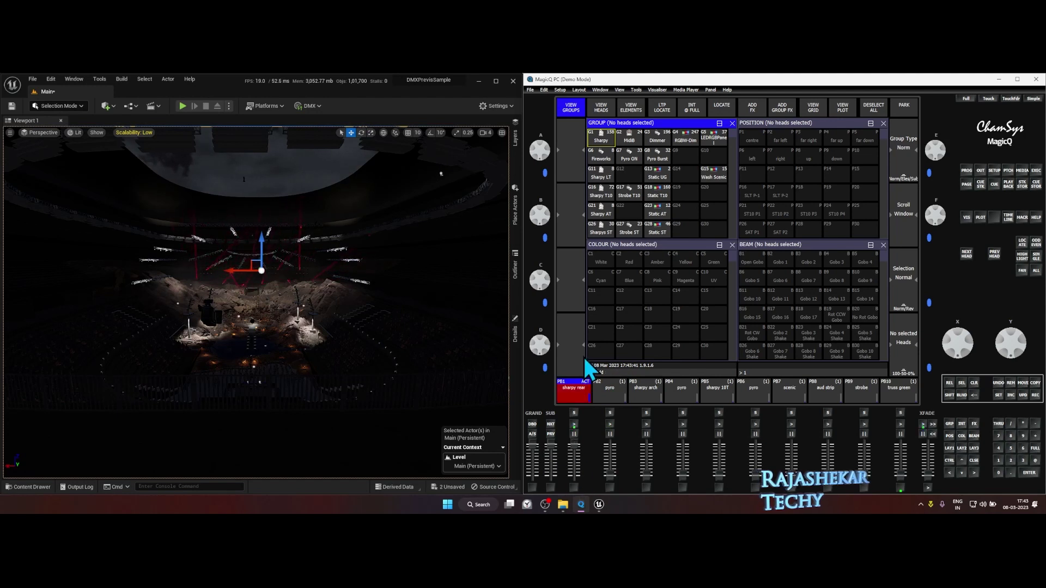
left_click(609, 476)
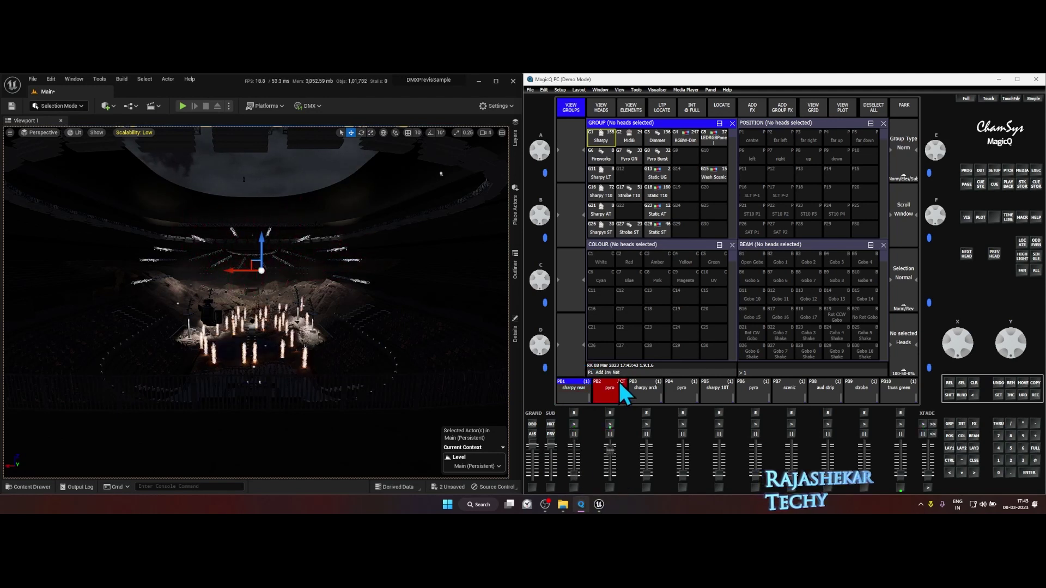